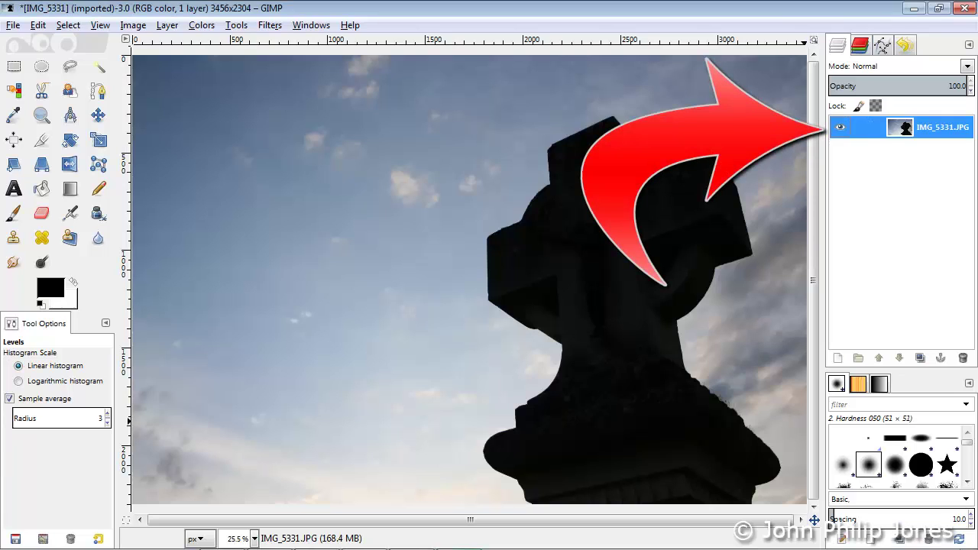
Duplicate the crucifix photo layer and make 'IMG_5331.JPG copy' the active layer.
click(920, 358)
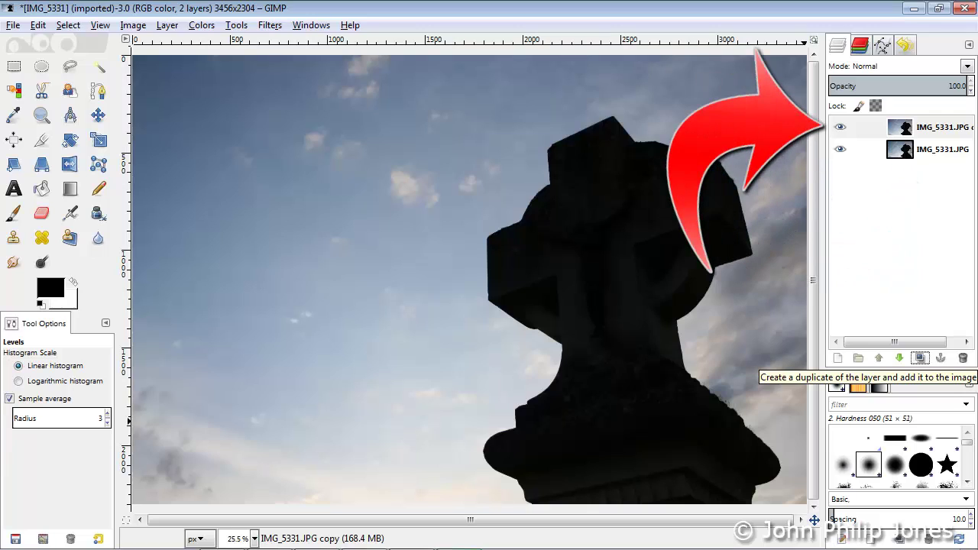
click(940, 127)
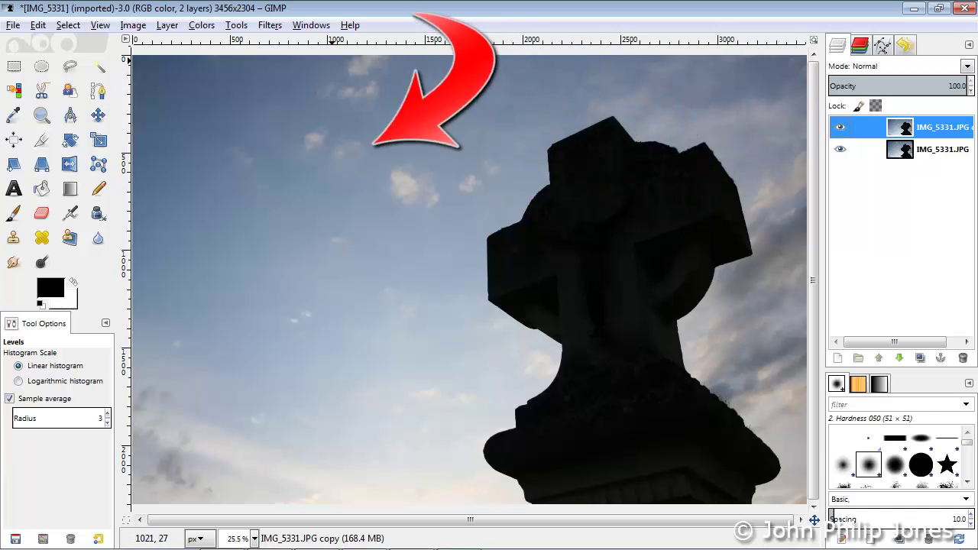
Brighten the copy layer's midtones with Levels by moving the gamma slider left.
key(alt+c)
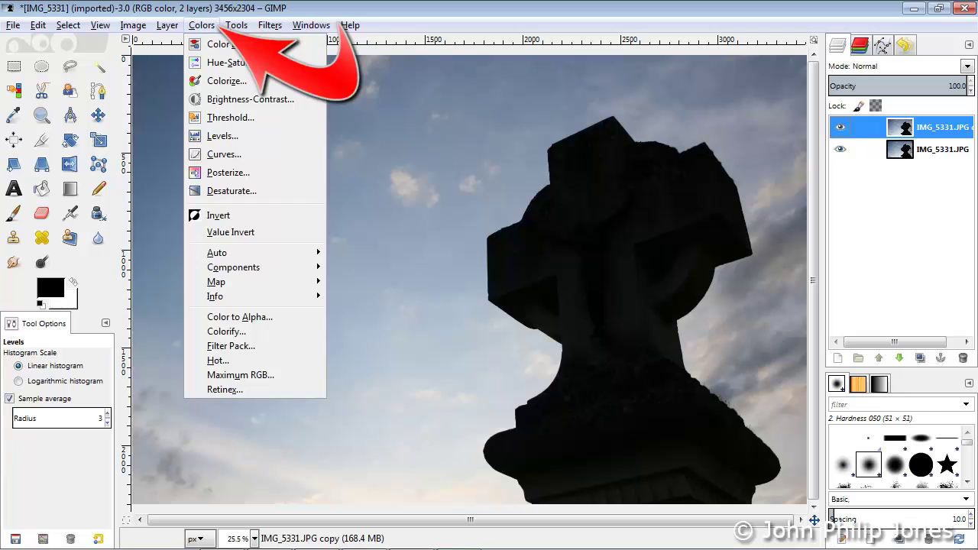
key(Down)
key(Down)
key(Down)
key(Down)
key(Down)
key(Down)
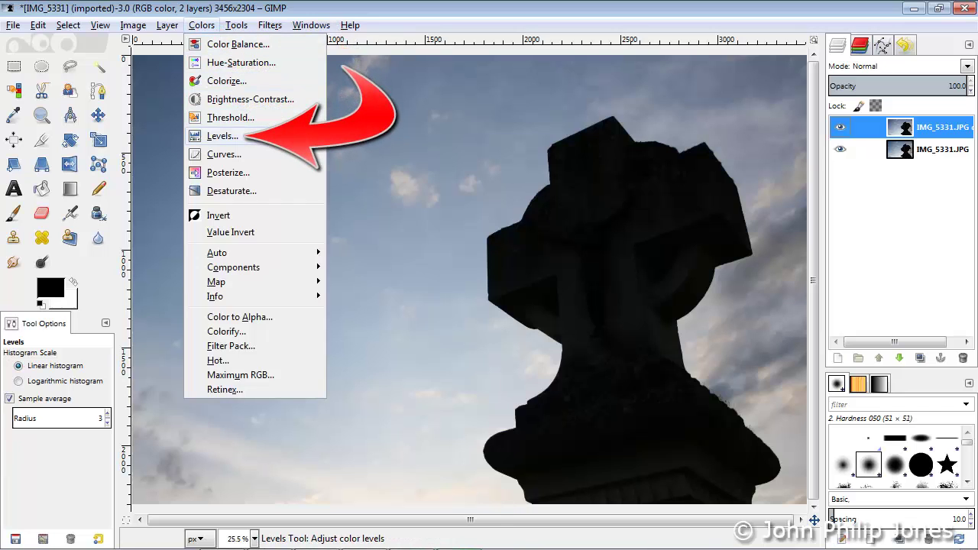
key(Return)
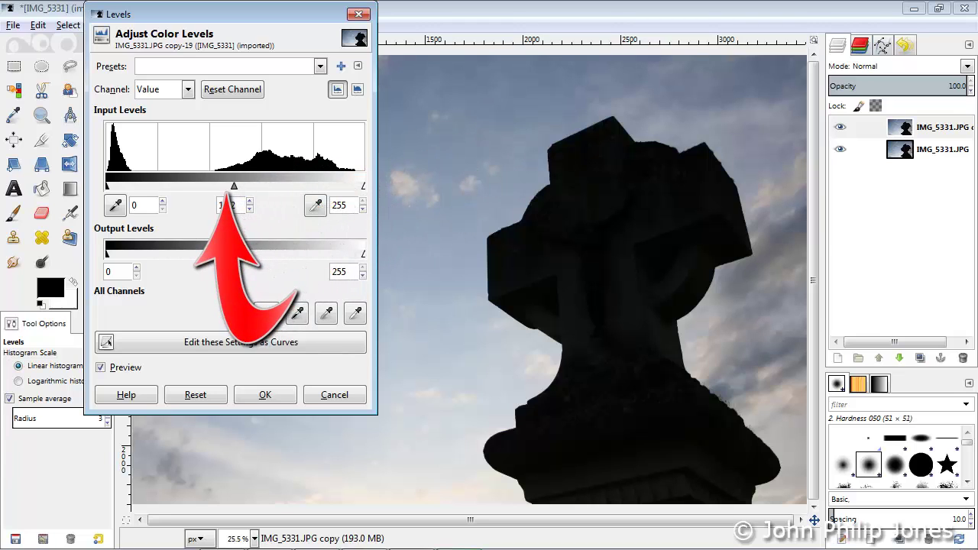
drag(234, 186, 153, 186)
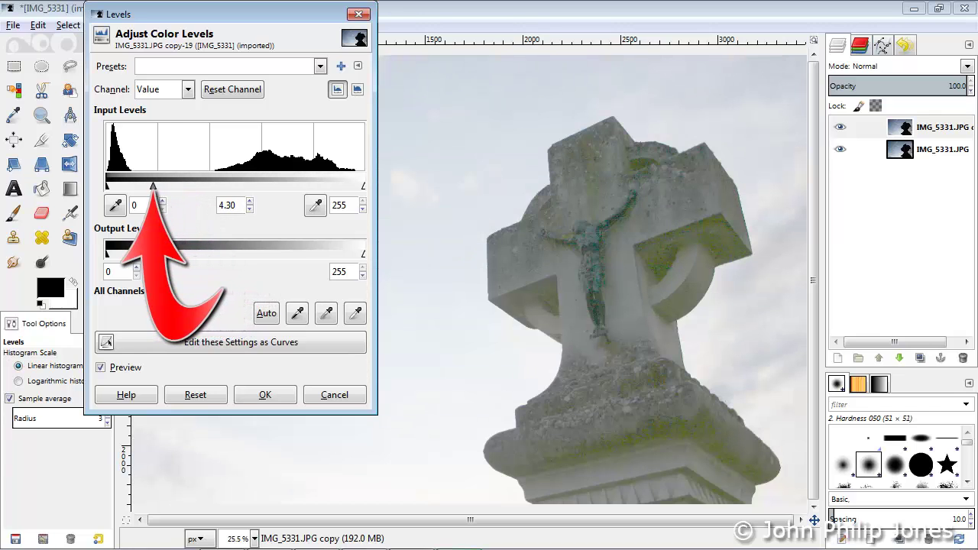
click(266, 396)
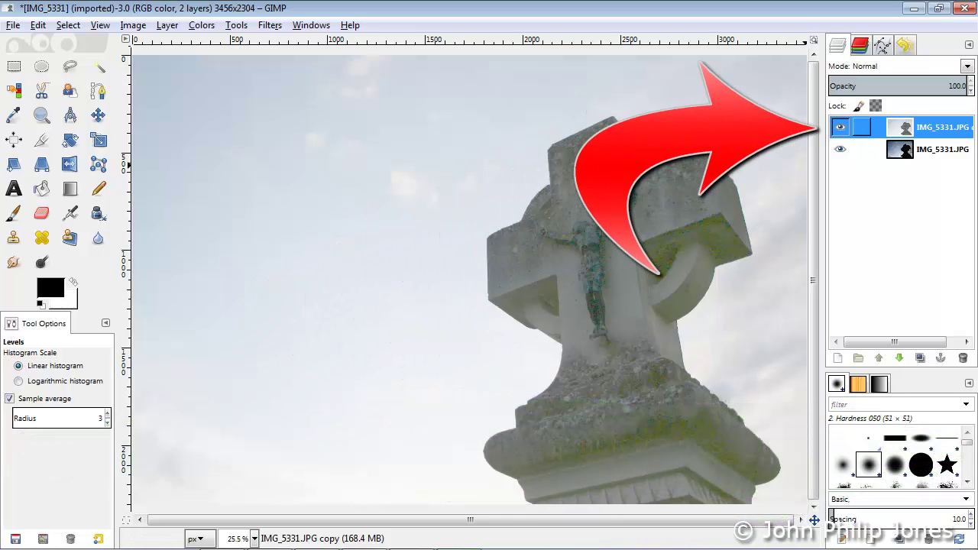
Toggle the brightened copy layer's visibility to compare it with the original.
click(840, 127)
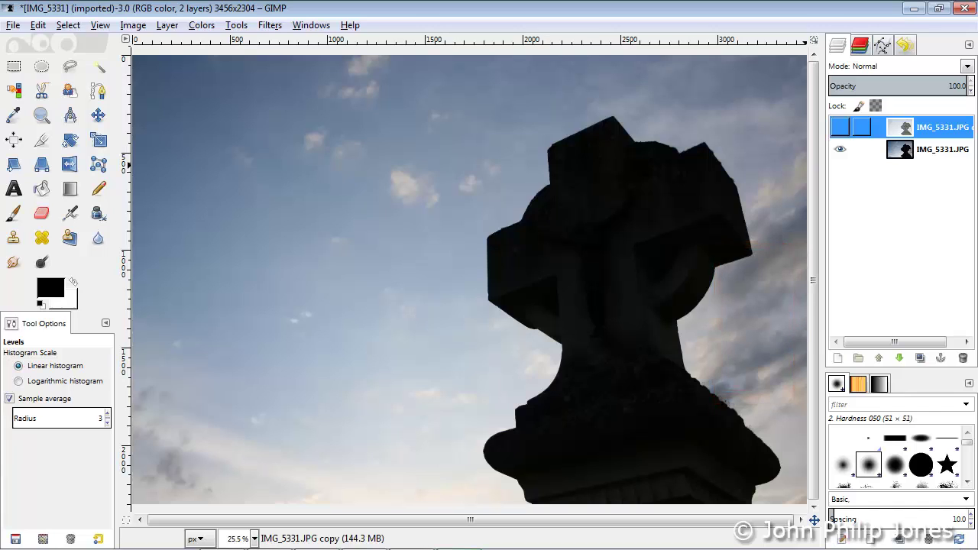
click(840, 127)
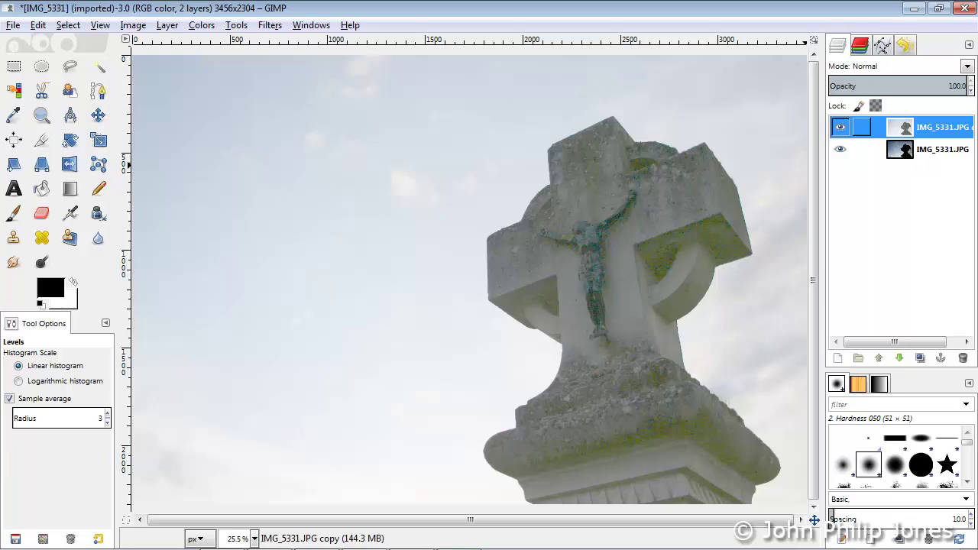
click(840, 127)
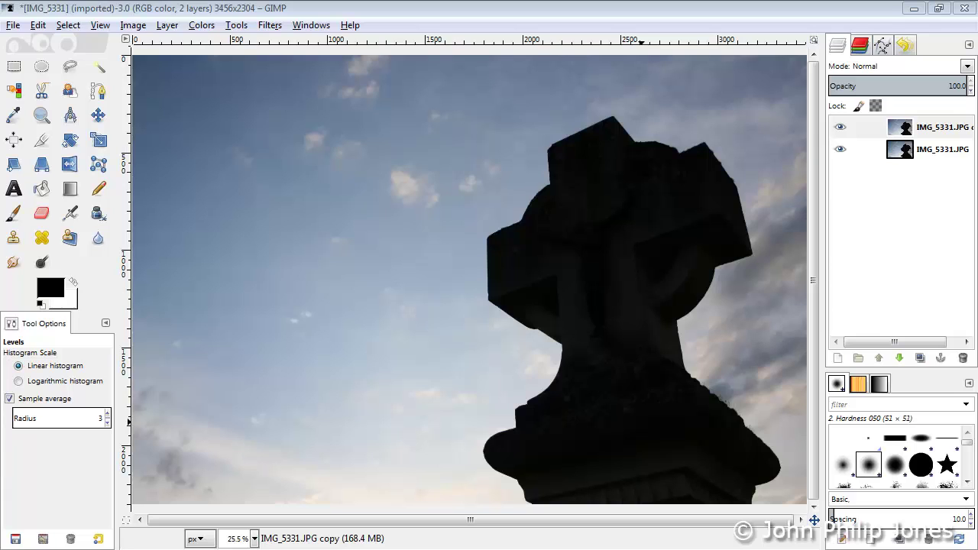
Add an alpha channel to the 'IMG_5331.JPG copy' layer.
click(940, 127)
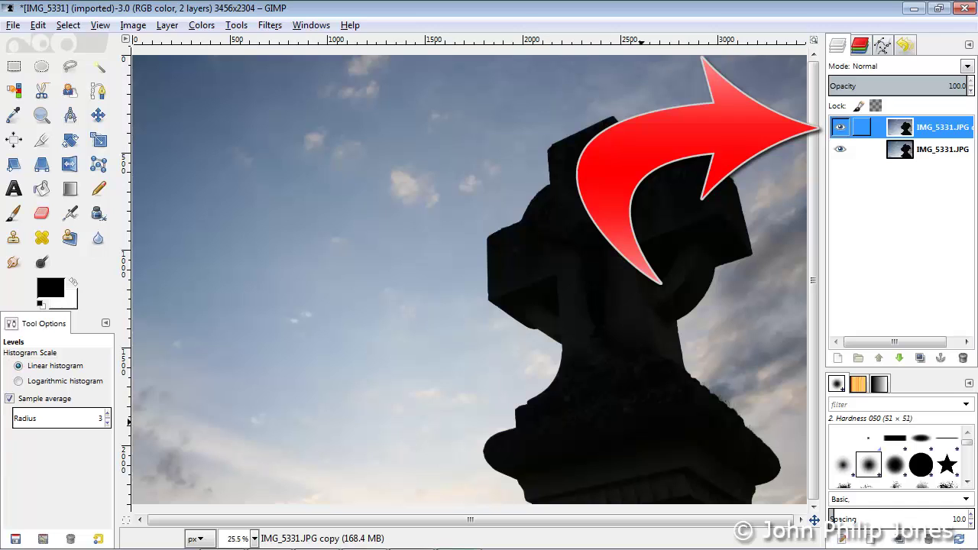
right_click(922, 128)
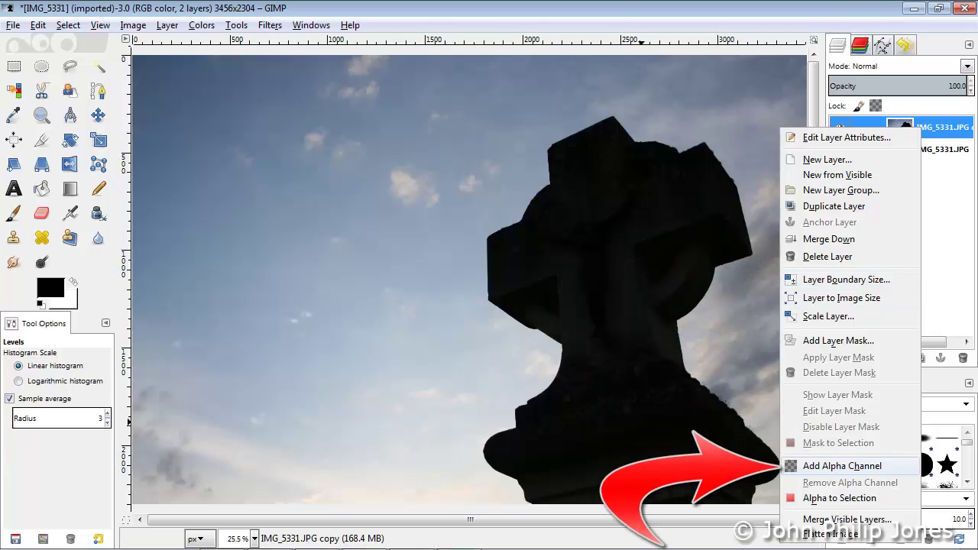
click(841, 466)
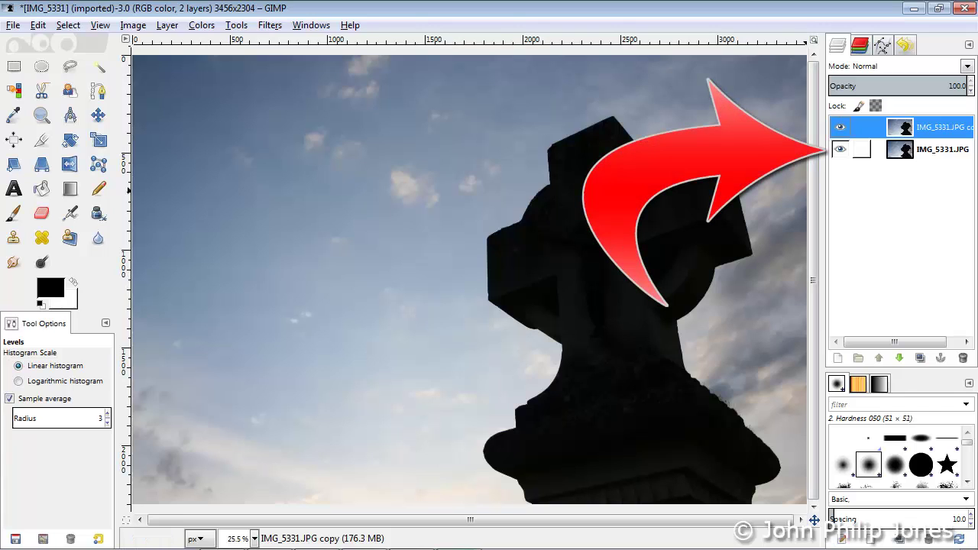
Hide the original layer, test-erase a patch of sky on the copy, then undo it.
click(840, 149)
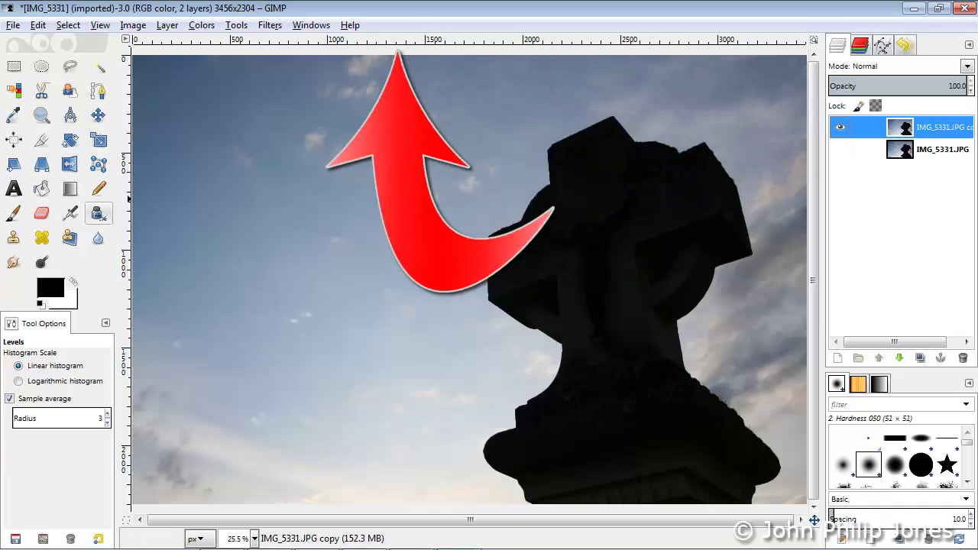
click(41, 213)
mouse_move(275, 241)
mouse_down()
mouse_move(316, 212)
mouse_move(305, 207)
mouse_move(264, 237)
mouse_move(320, 197)
mouse_move(300, 208)
mouse_move(334, 202)
mouse_move(297, 237)
mouse_move(344, 203)
mouse_move(290, 243)
mouse_move(348, 206)
mouse_move(293, 252)
mouse_move(345, 219)
mouse_move(326, 235)
mouse_move(349, 223)
mouse_move(328, 244)
mouse_move(337, 266)
mouse_up()
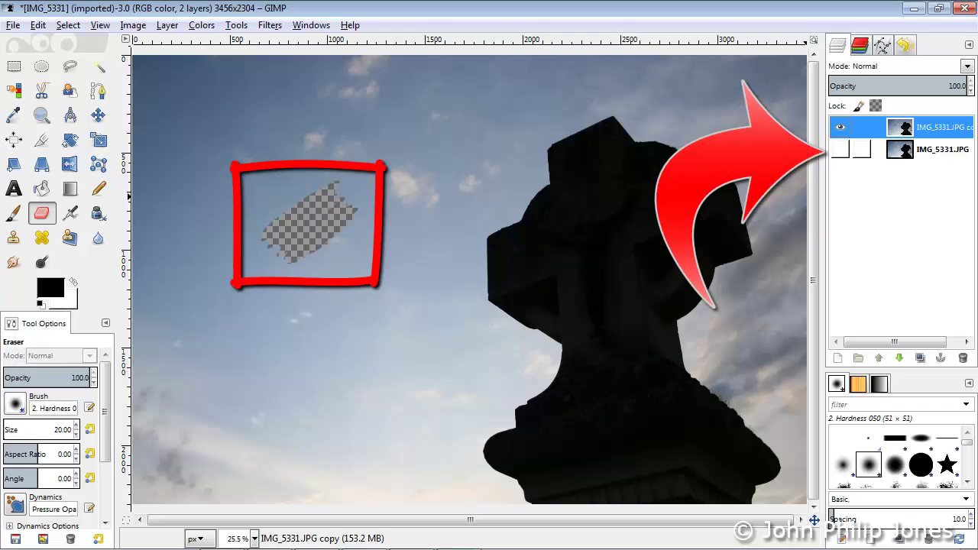
key(ctrl+z)
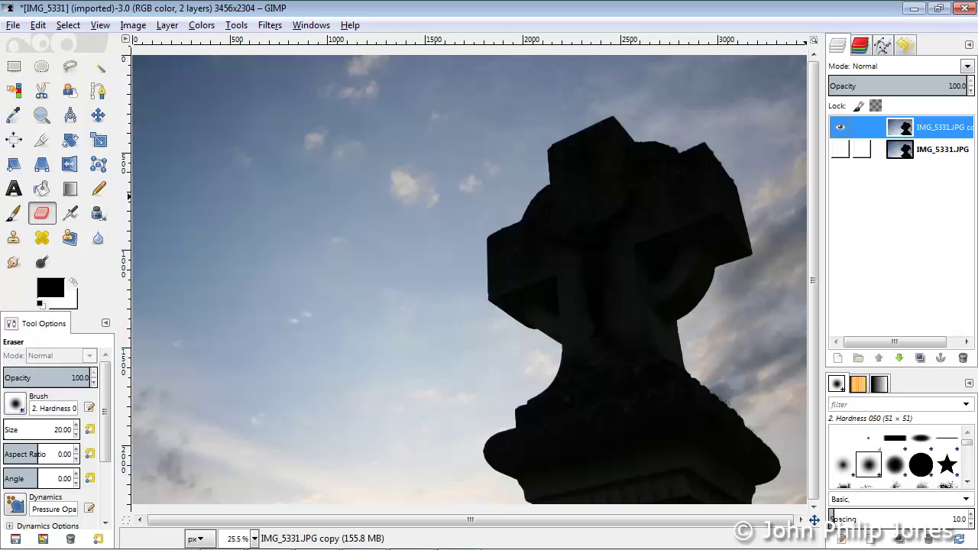
Fuzzy-select the dark stone cross on the copy layer as a single region.
key(u)
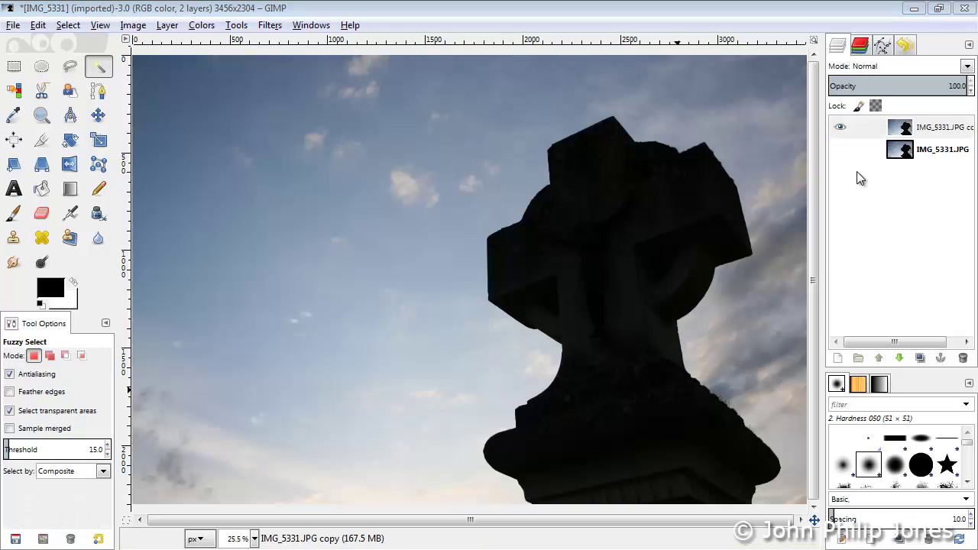
click(875, 130)
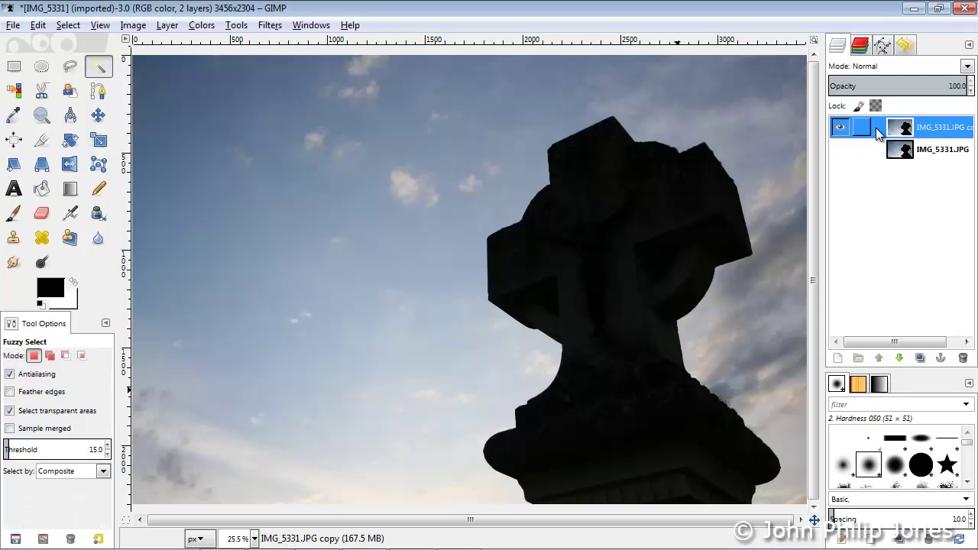
click(102, 71)
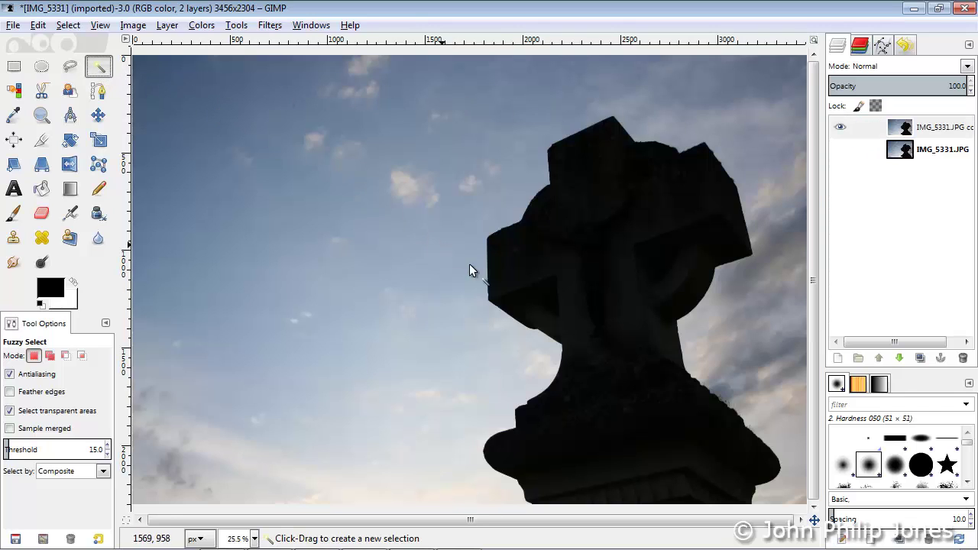
click(697, 447)
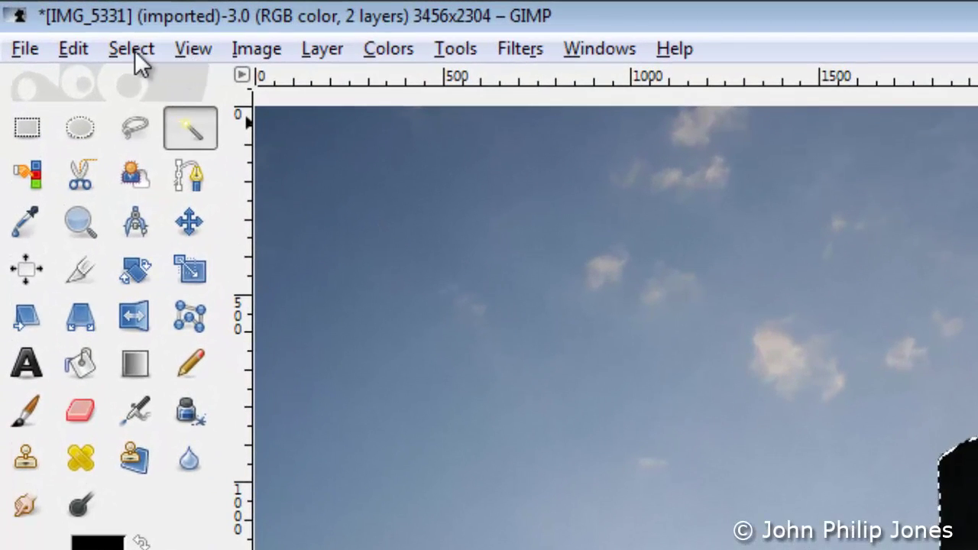
Invert the selection and delete the sky from the copy layer to transparency.
click(114, 42)
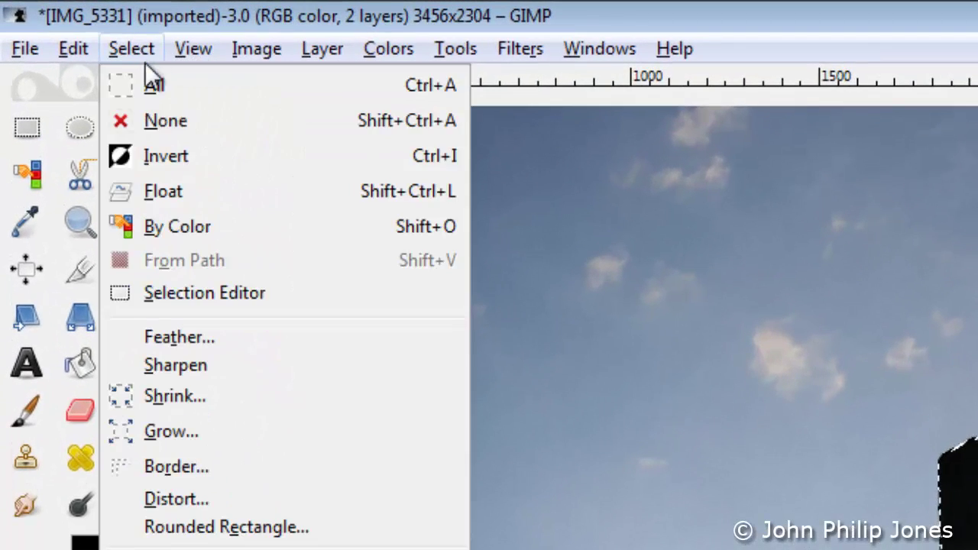
click(166, 156)
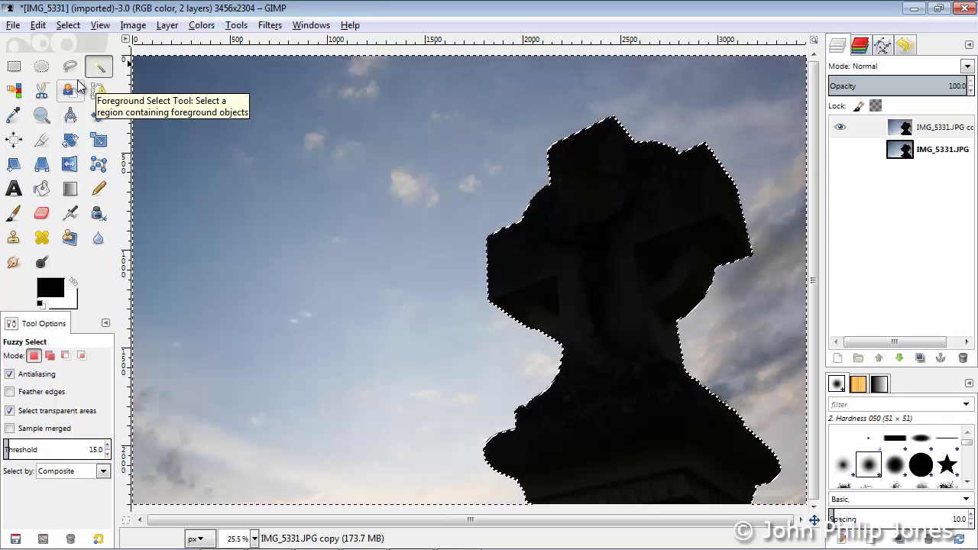
key(Delete)
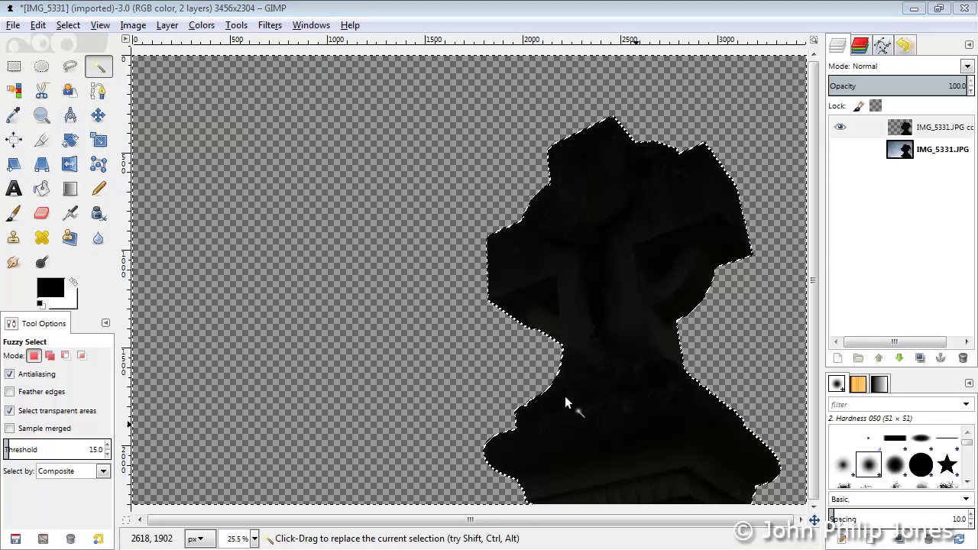
Clear the selection, choose Fuzzy Select, and make the cut-out cross layer active.
click(70, 28)
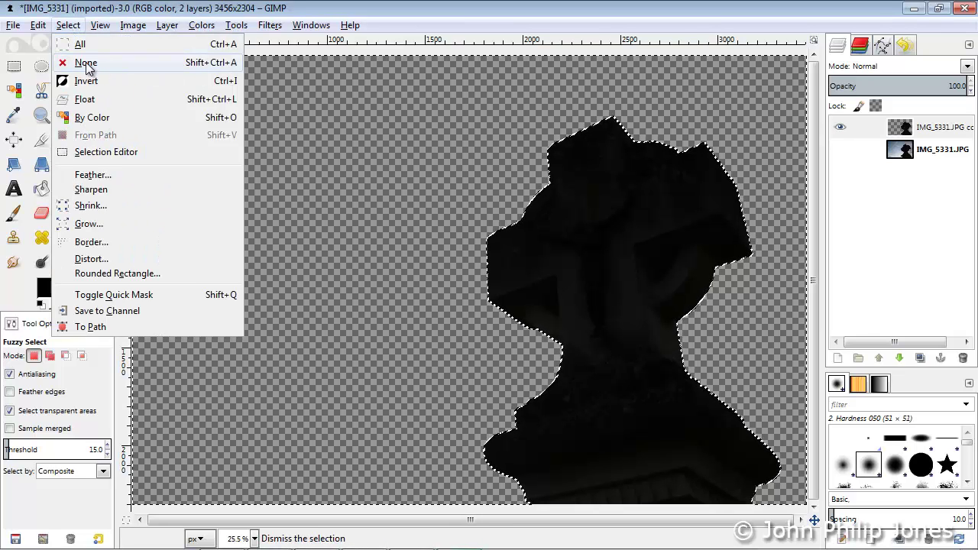
click(86, 64)
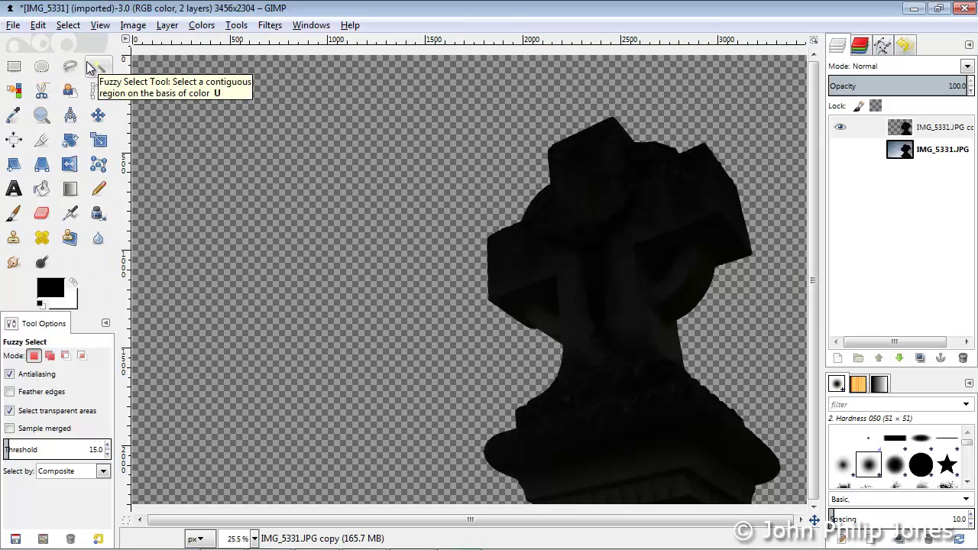
click(87, 62)
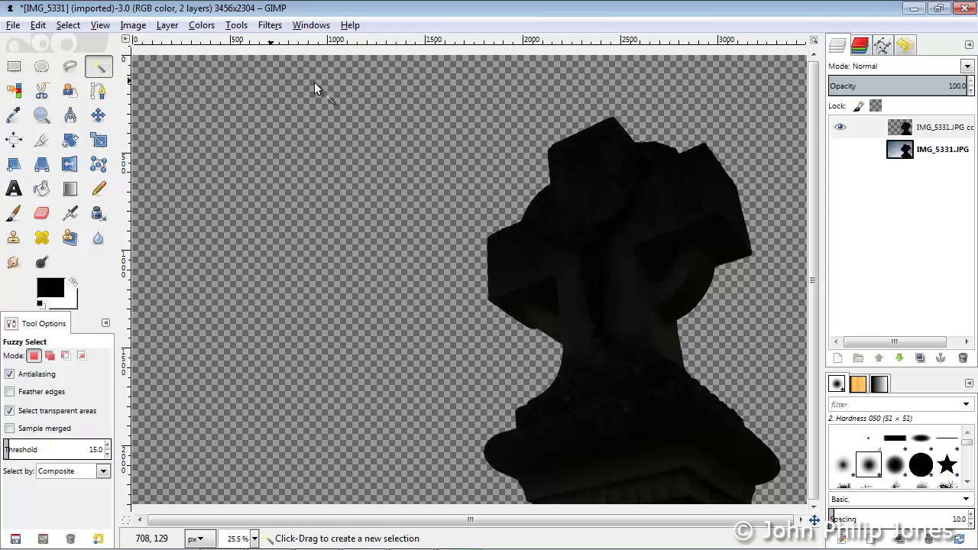
click(880, 130)
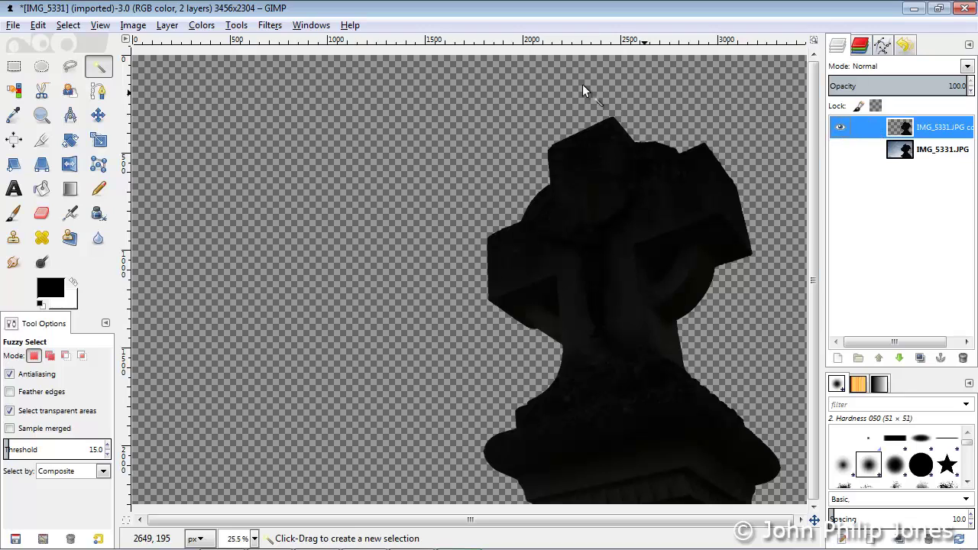
Apply Auto Levels to the cut-out cross layer.
click(204, 28)
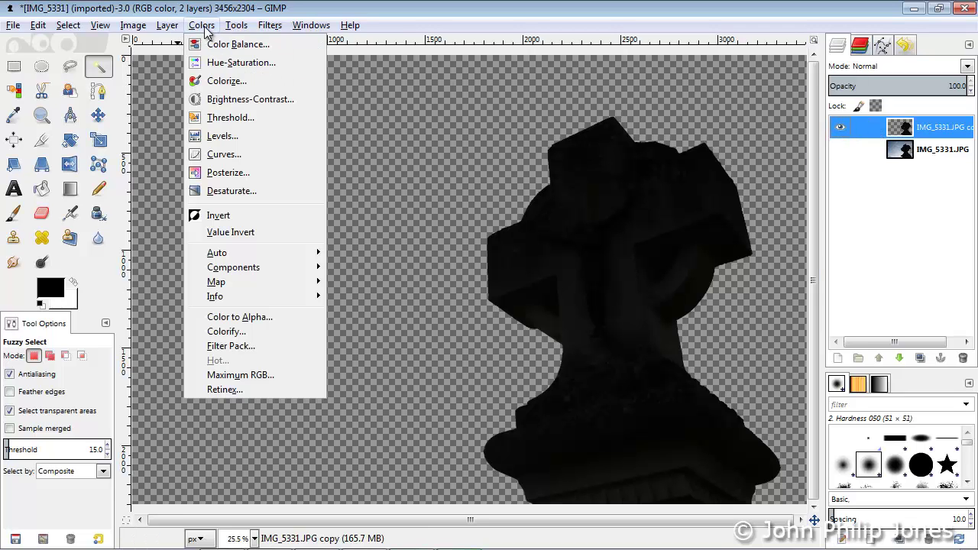
click(230, 137)
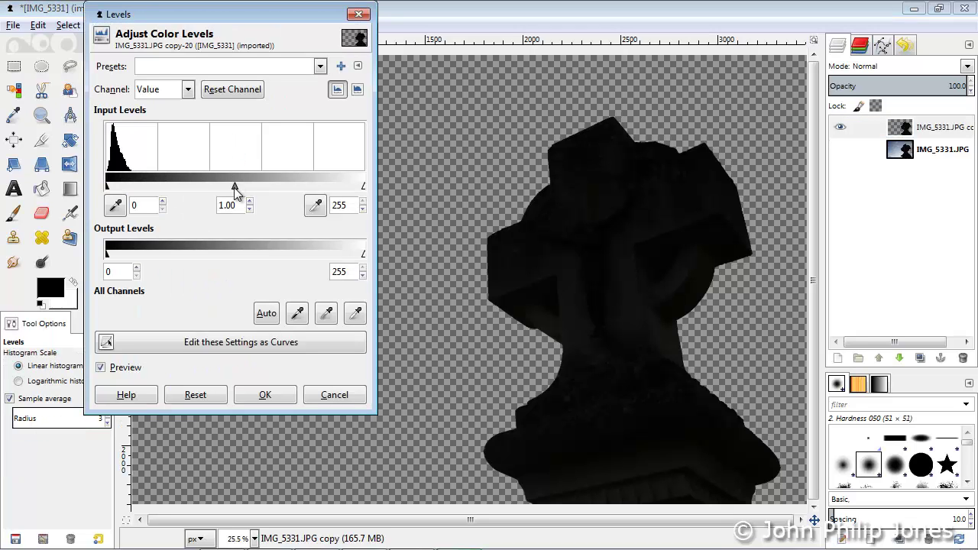
click(267, 315)
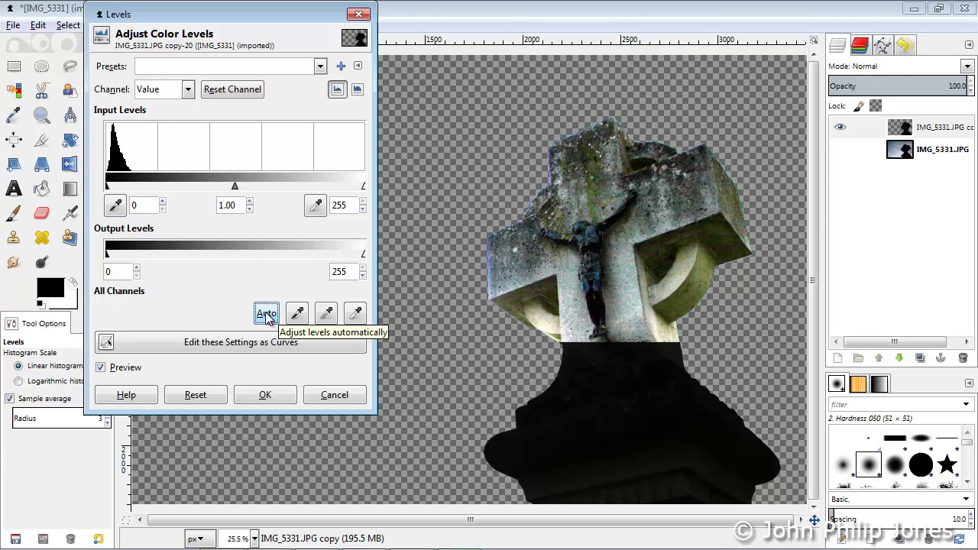
click(265, 395)
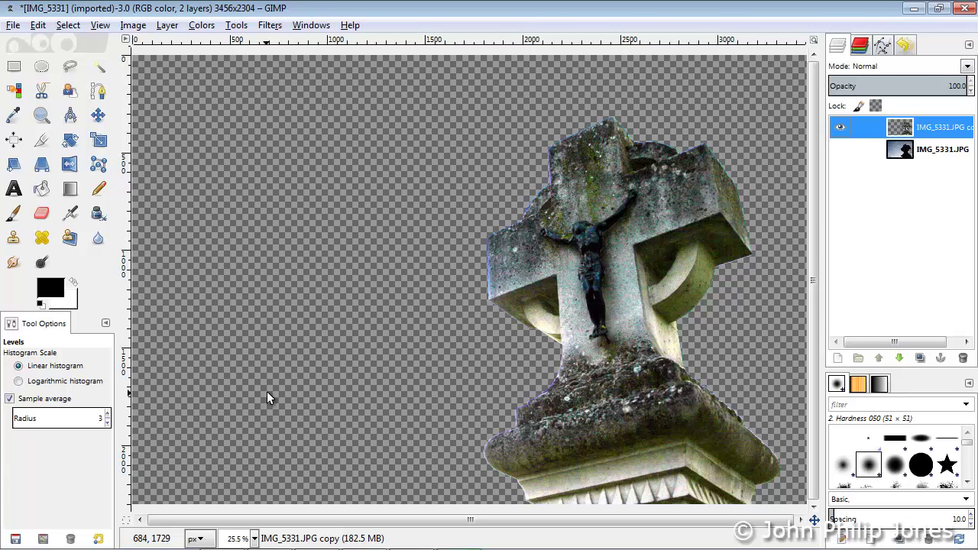
Show the original sky layer, zoom into the cross's left arm, and toggle the brightened layer to compare.
click(841, 151)
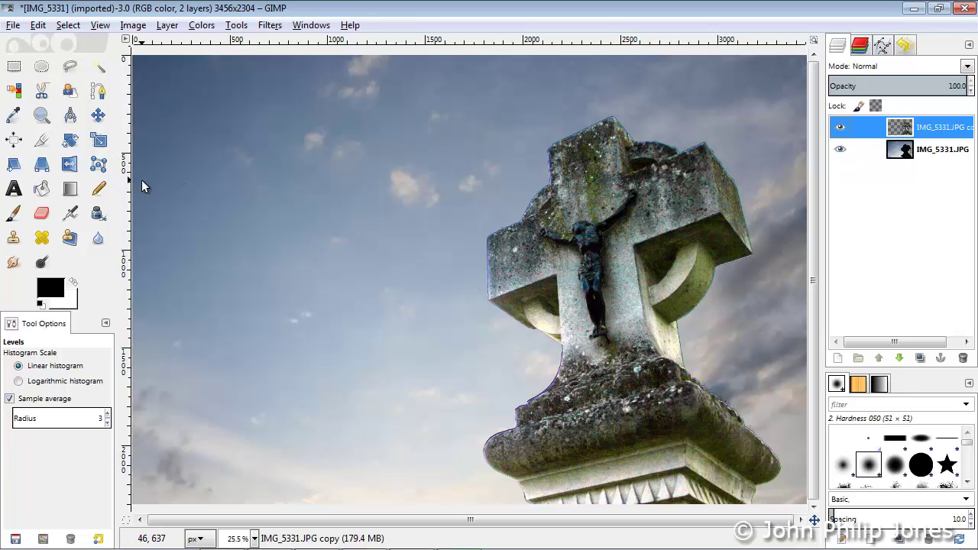
click(42, 116)
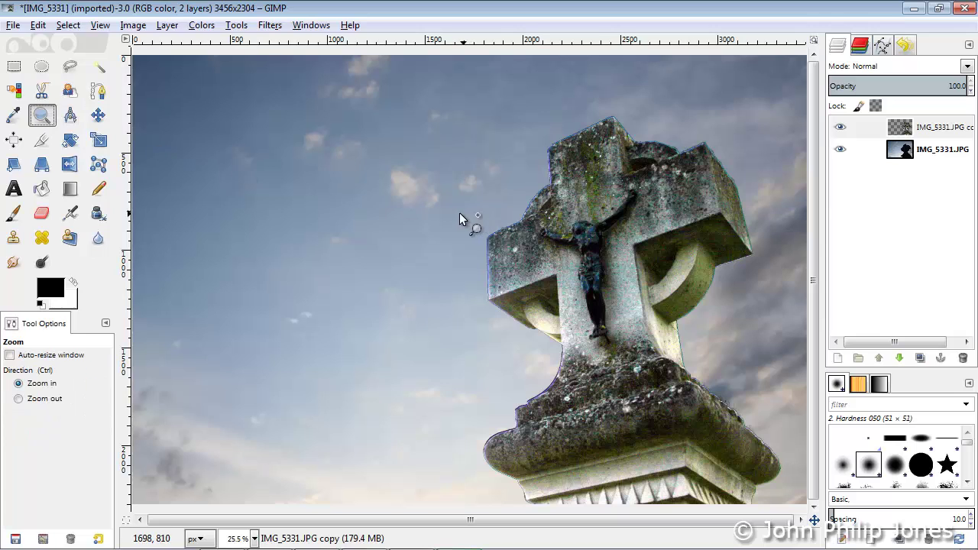
drag(436, 212, 600, 336)
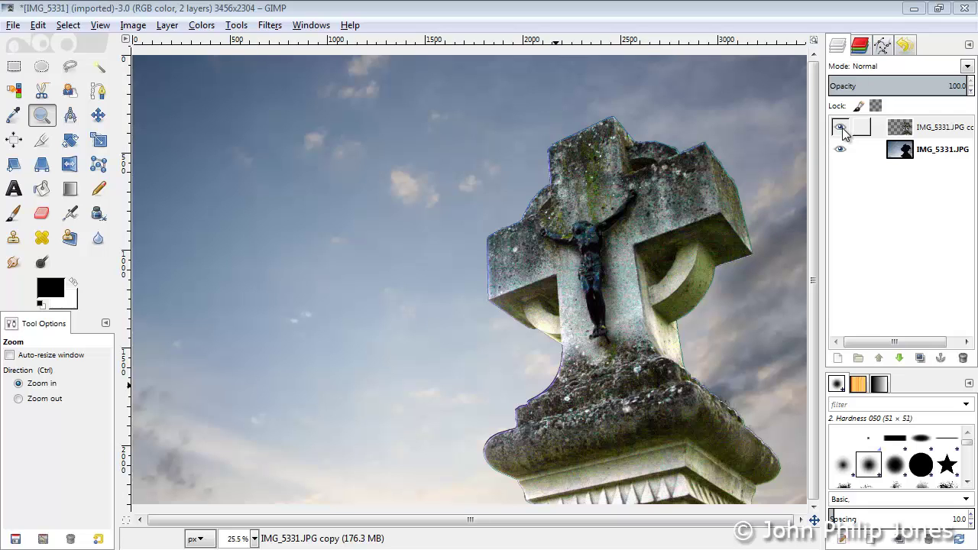
click(841, 130)
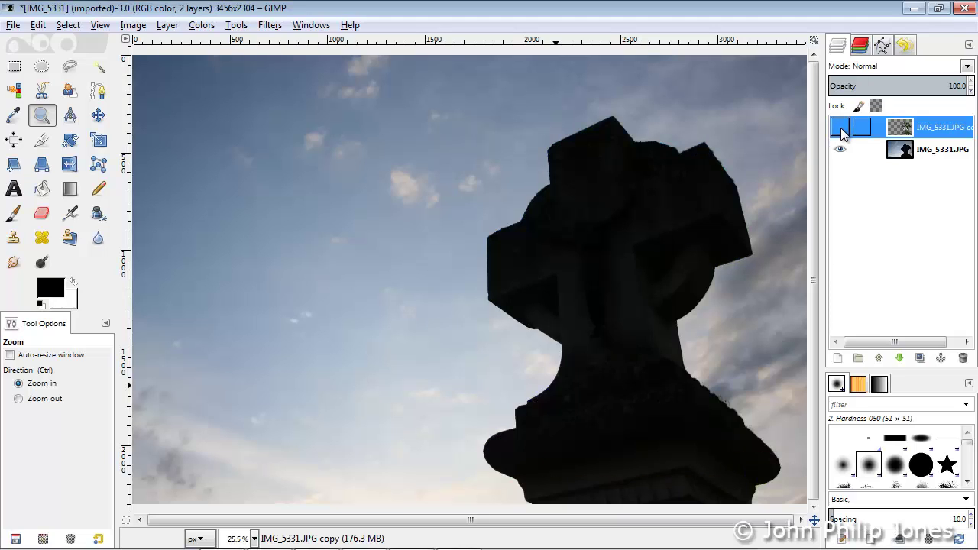
click(841, 130)
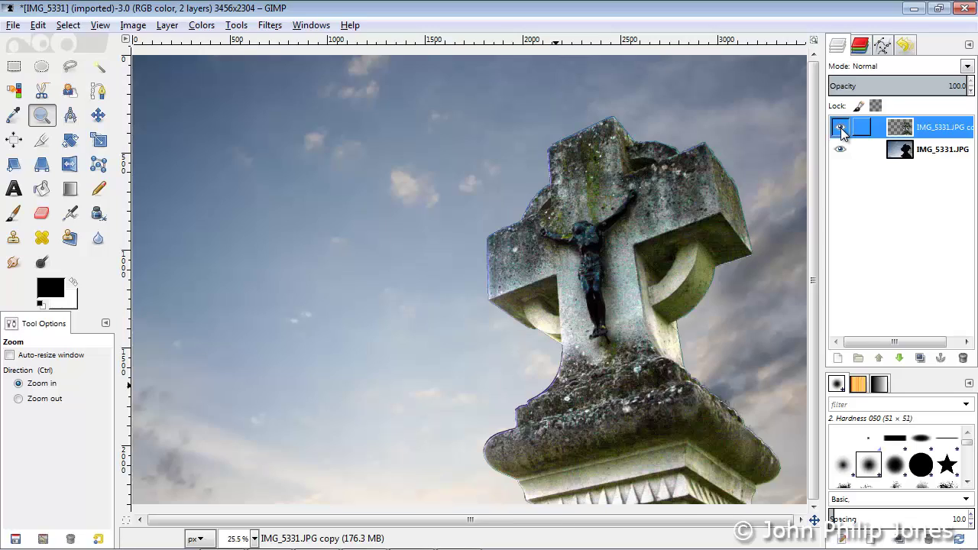